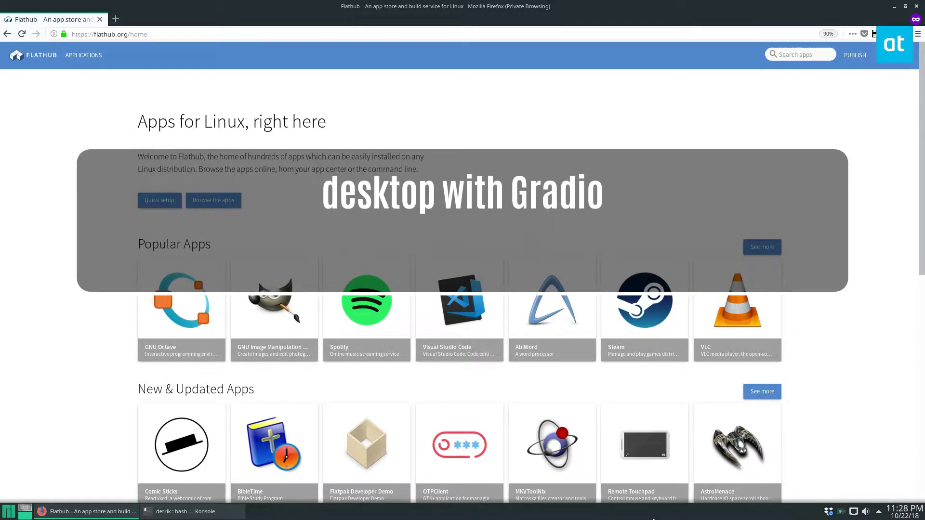
# Step: Rearrange the browser and terminal windows, then run a Flathub search for 'gradio'
pyautogui.click(905, 6)
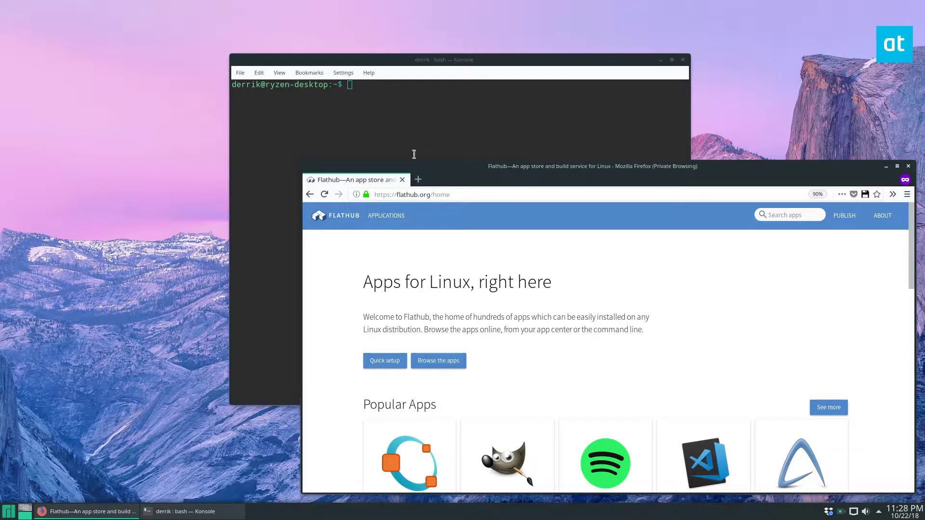
pyautogui.click(660, 60)
pyautogui.moveTo(770, 176); pyautogui.dragTo(758, 70)
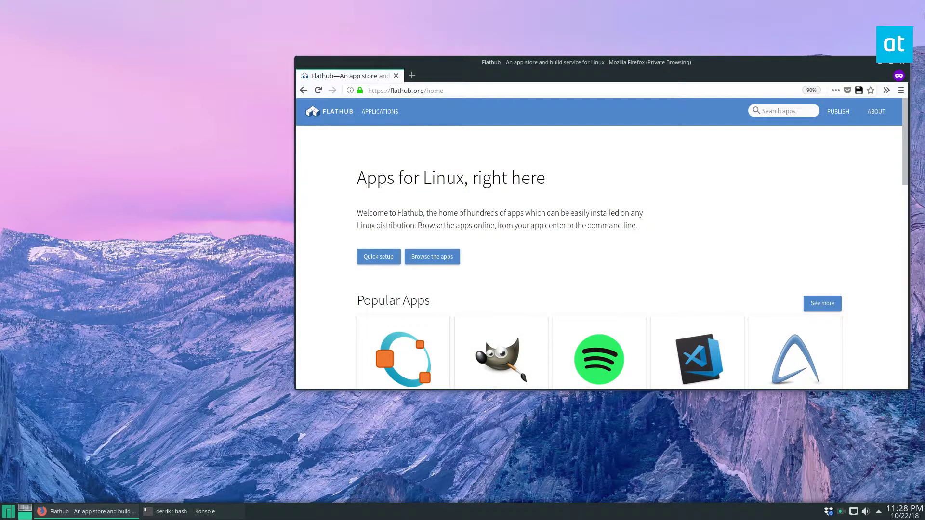
pyautogui.click(896, 63)
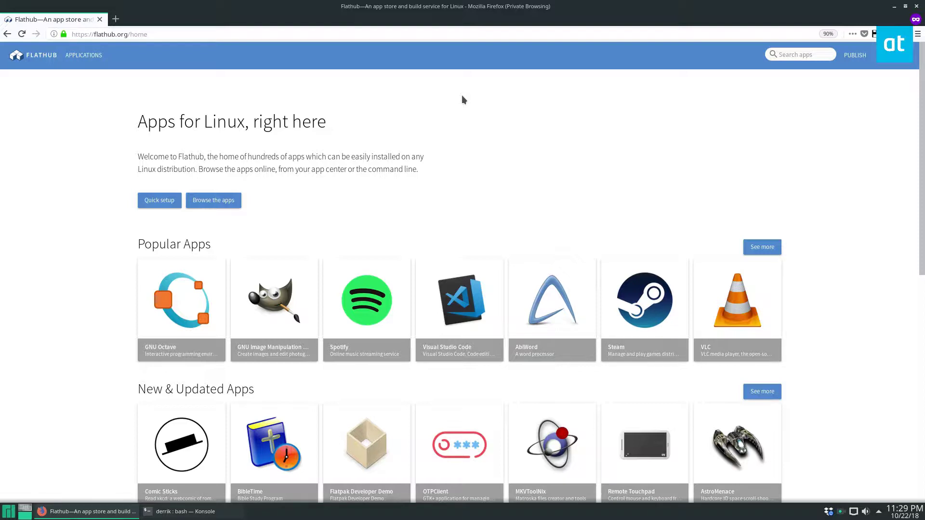
pyautogui.moveTo(404, 6)
pyautogui.mouseDown()
pyautogui.moveTo(363, 53)
pyautogui.moveTo(548, 53)
pyautogui.mouseUp()
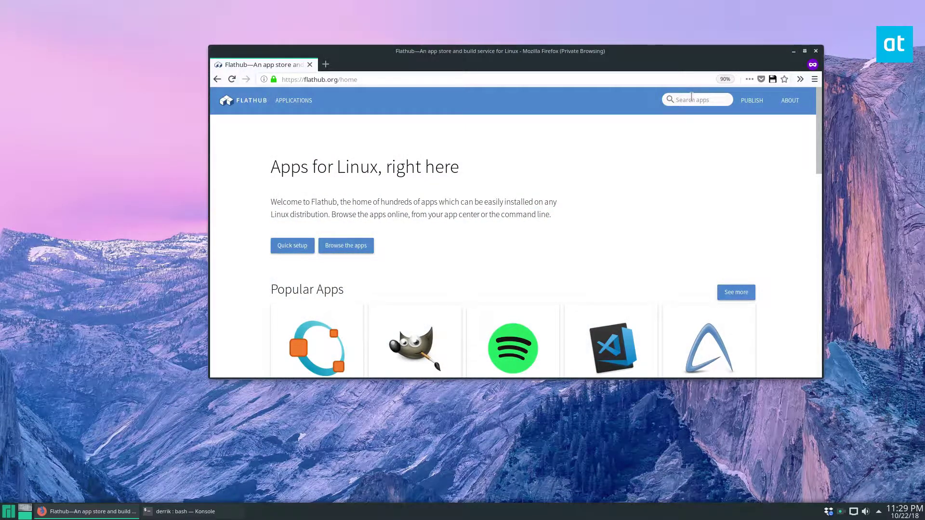
pyautogui.write('gradio')
pyautogui.press('Return')
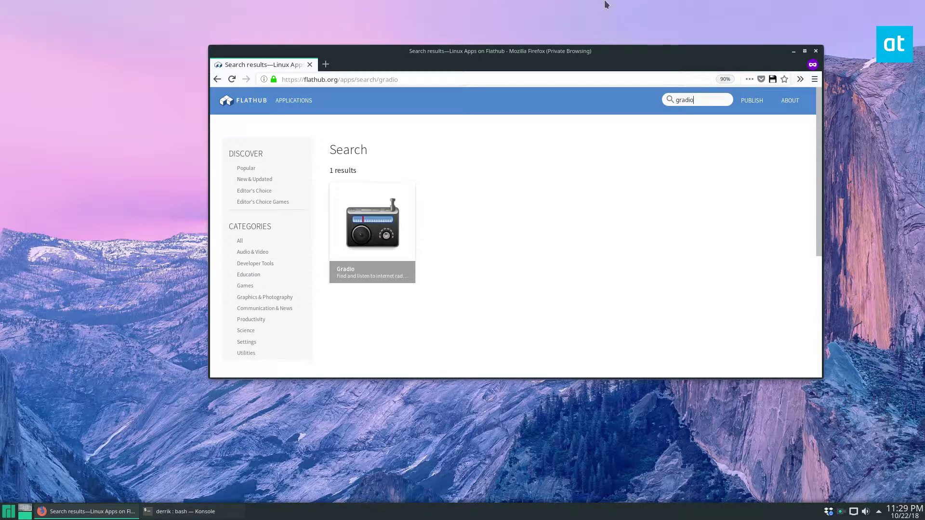
# Step: Open the Gradio result's details page and enlarge the browser window
pyautogui.click(343, 209)
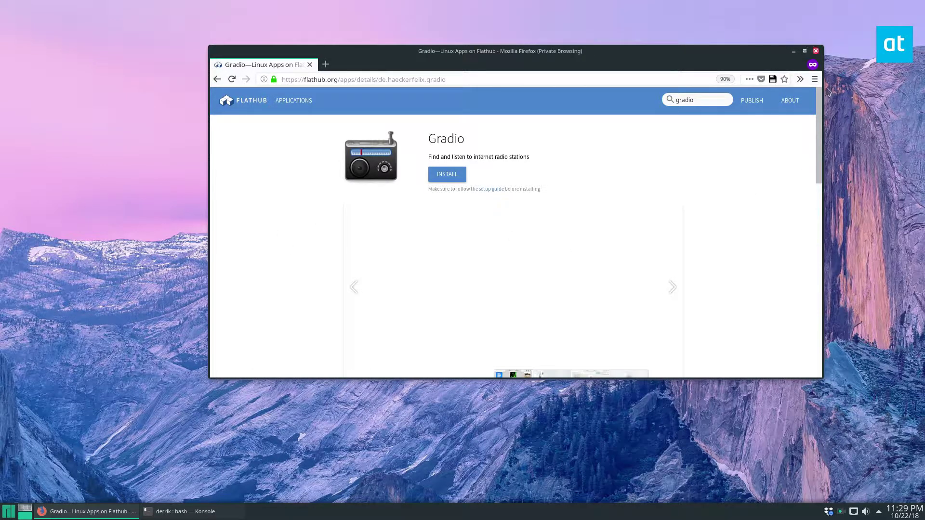
pyautogui.moveTo(820, 381); pyautogui.dragTo(854, 471)
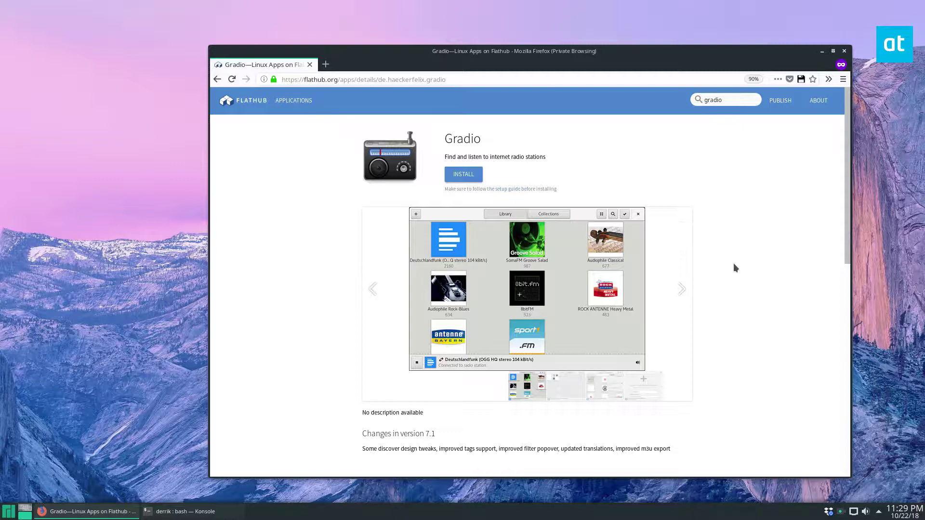
pyautogui.scroll(-3, 795, 224)
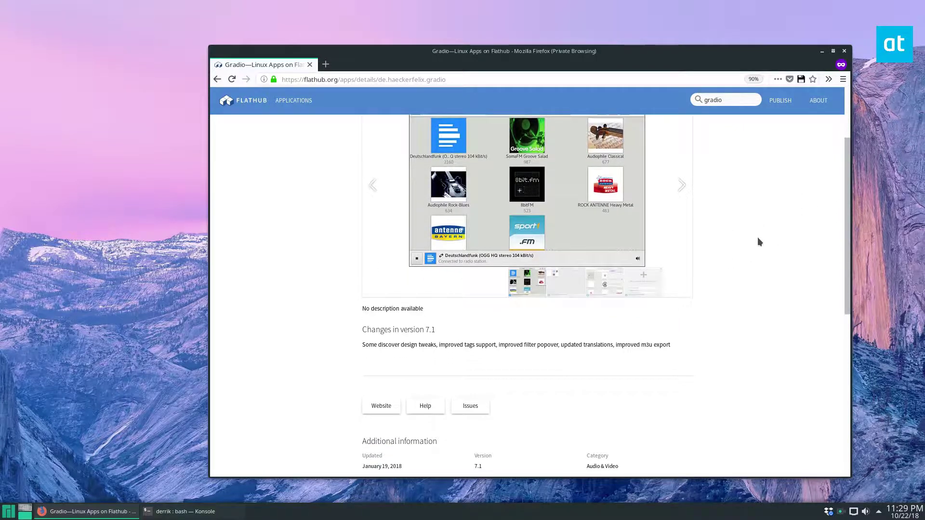
pyautogui.scroll(-2, 447, 365)
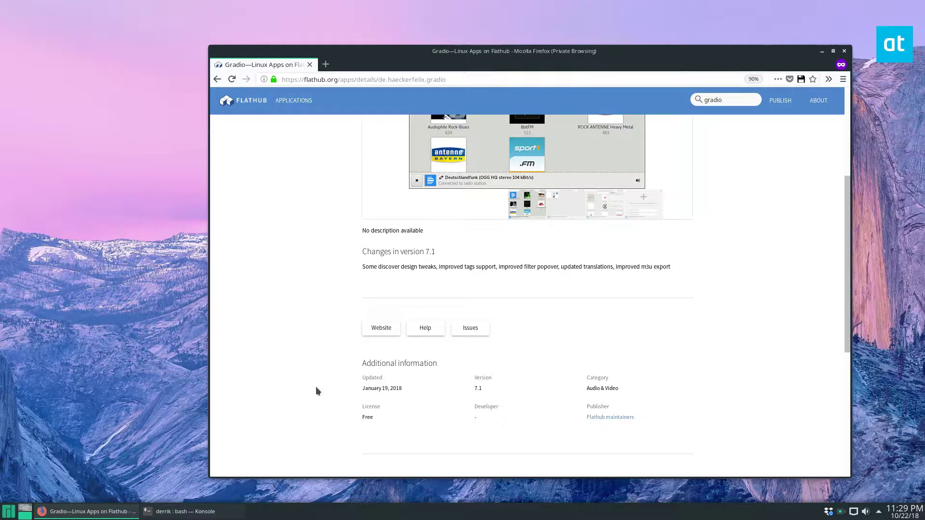
pyautogui.scroll(2, 629, 253)
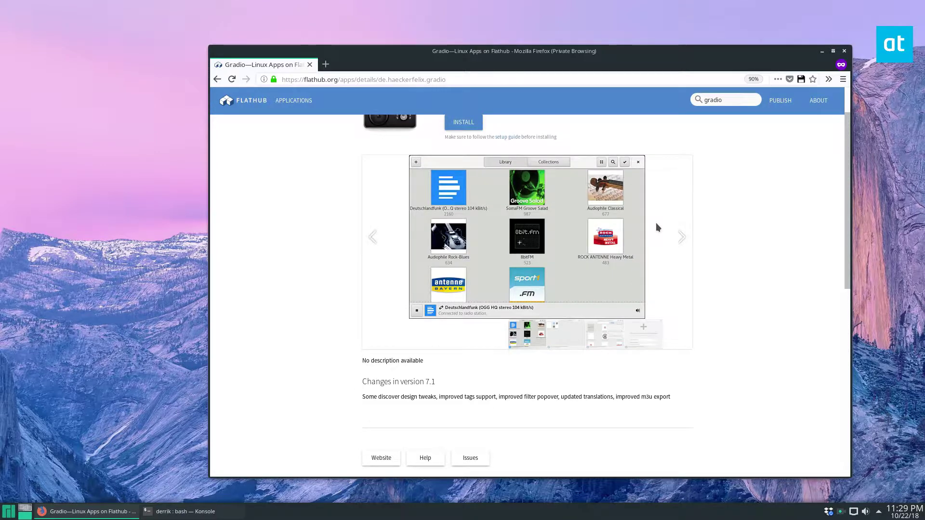
pyautogui.scroll(2, 814, 268)
pyautogui.scroll(1, 813, 262)
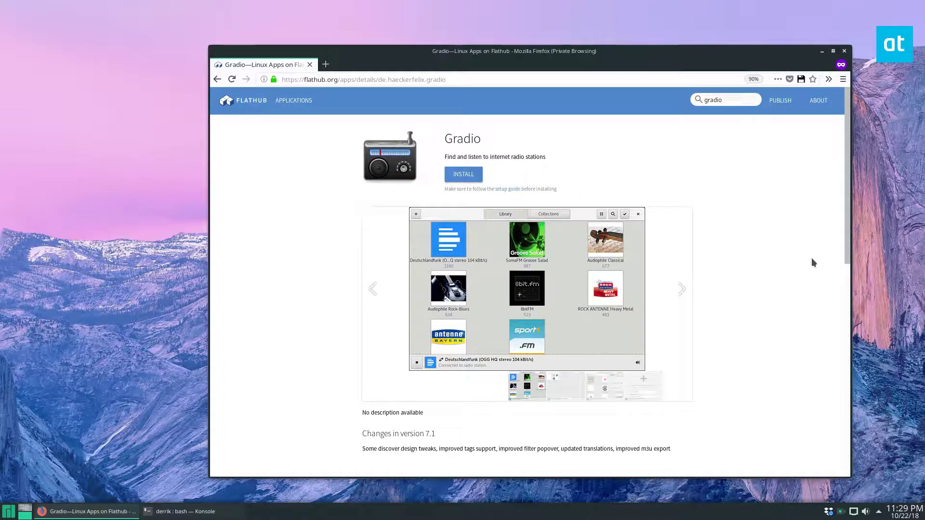
pyautogui.scroll(-1, 580, 279)
pyautogui.scroll(-5, 579, 277)
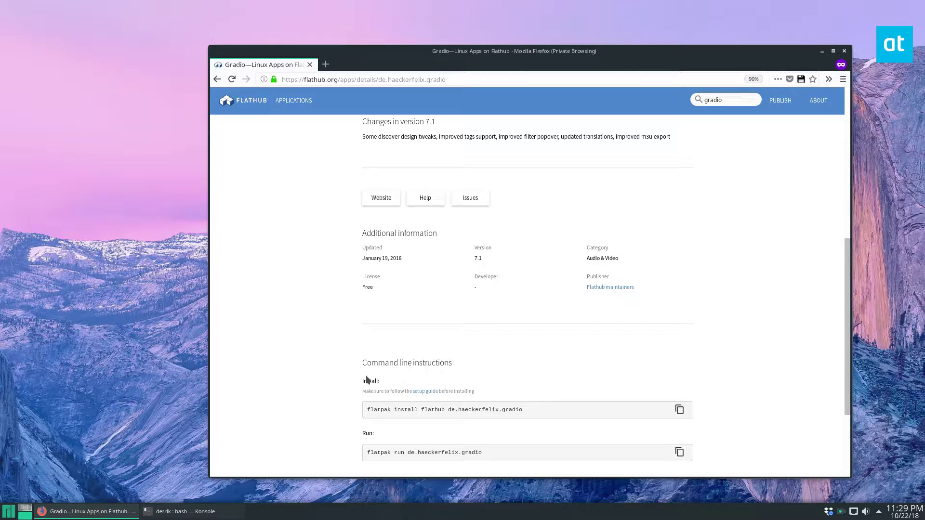
pyautogui.scroll(5, 482, 288)
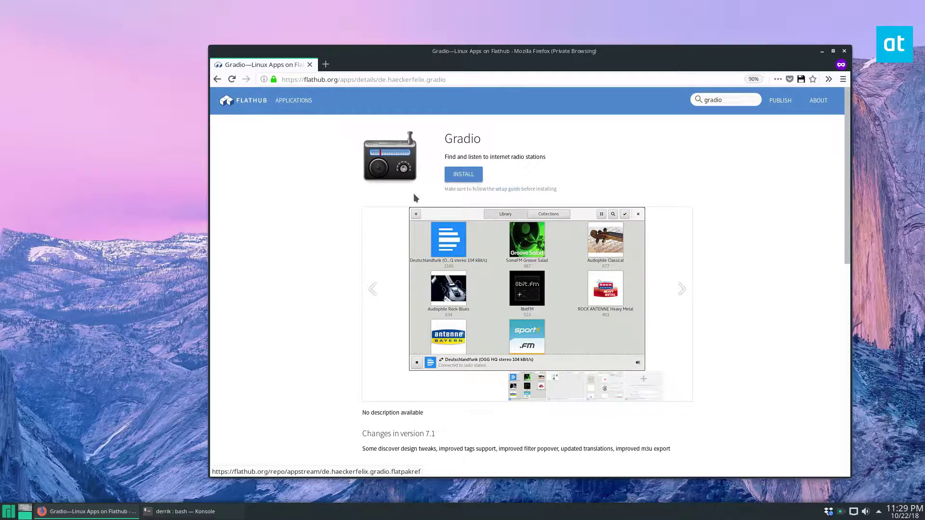
pyautogui.scroll(-3, 359, 238)
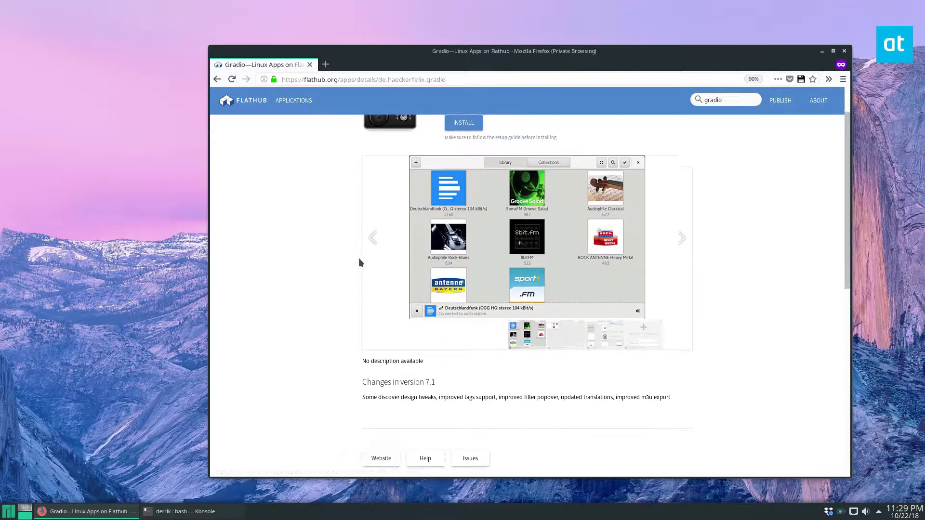
pyautogui.scroll(-5, 544, 360)
# Step: Paste the copied Gradio flatpak install command into Konsole, run it and confirm
pyautogui.tripleClick(554, 357)
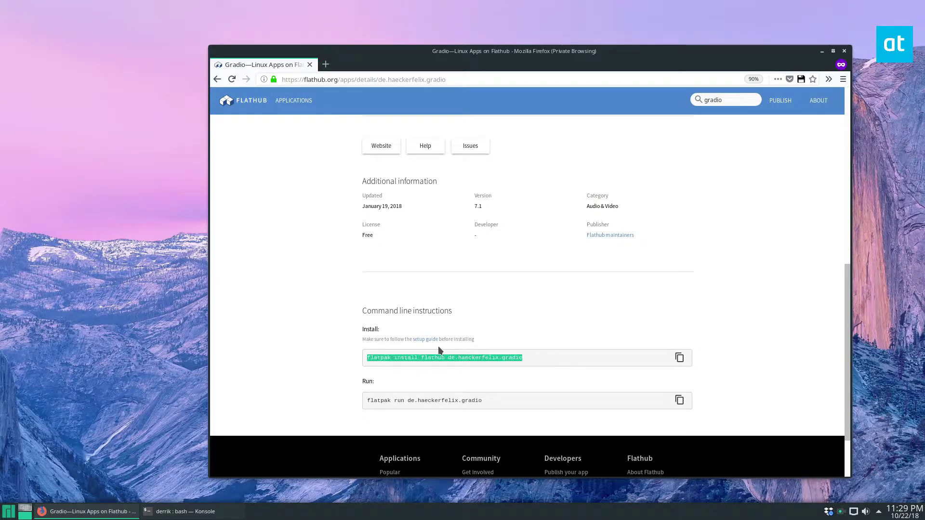
pyautogui.click(181, 510)
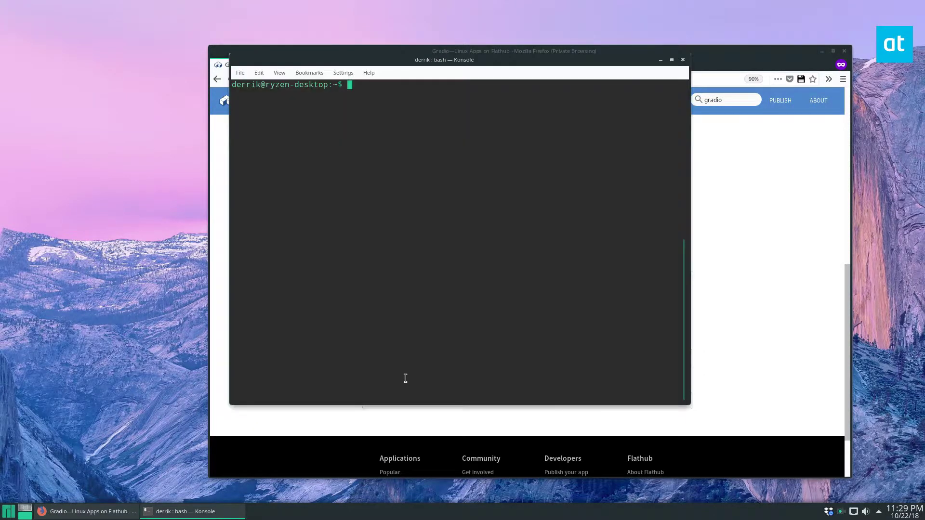
pyautogui.write('flatpak install flathub de.haeckerfelix.gradio')
pyautogui.press('Return')
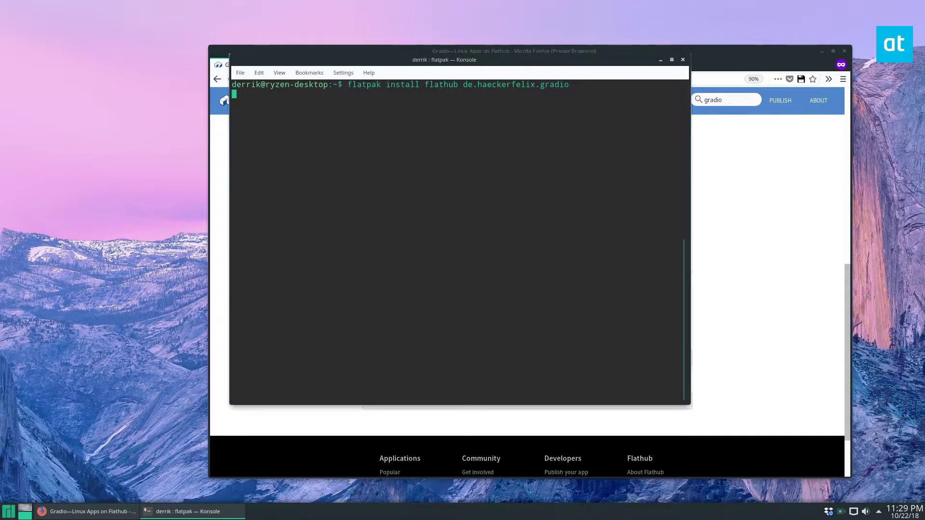
pyautogui.write('y')
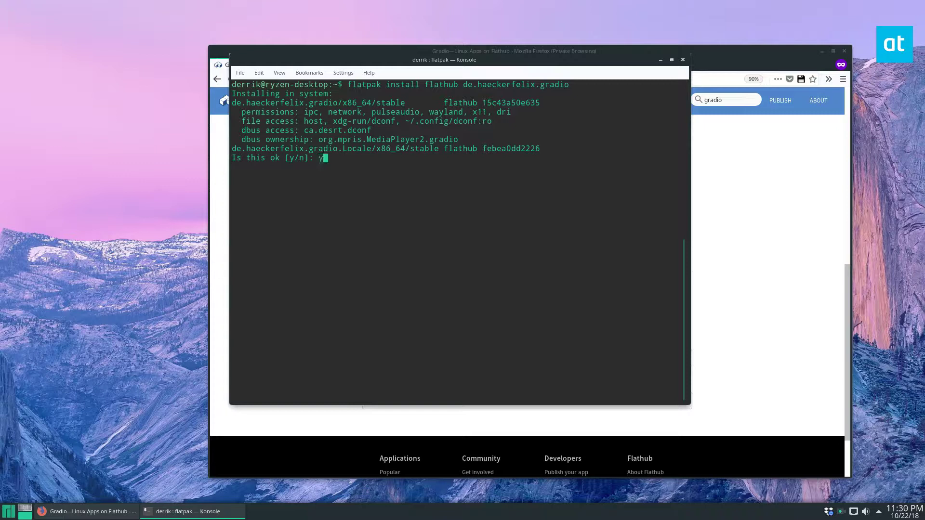
pyautogui.press('Return')
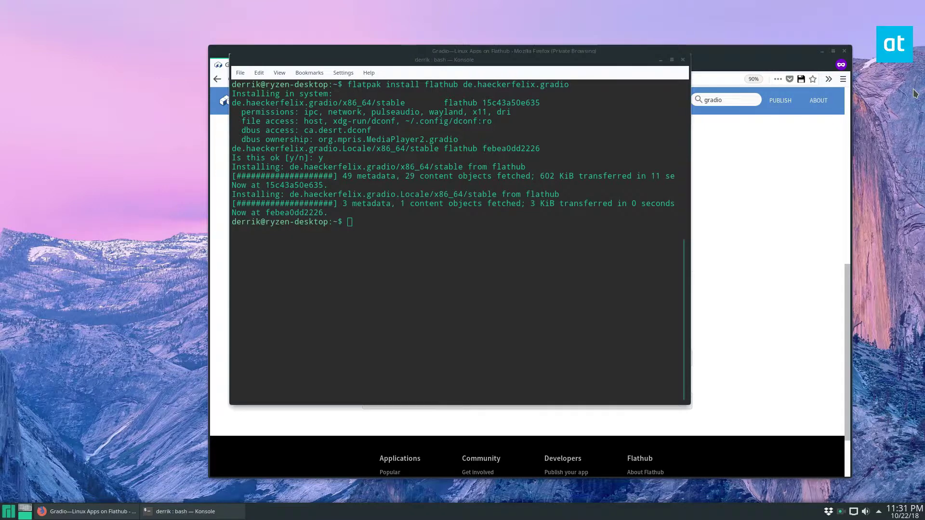
# Step: Hide Firefox and launch Gradio with 'flatpak run de.haeckerfelix.gradio' in Konsole
pyautogui.click(746, 208)
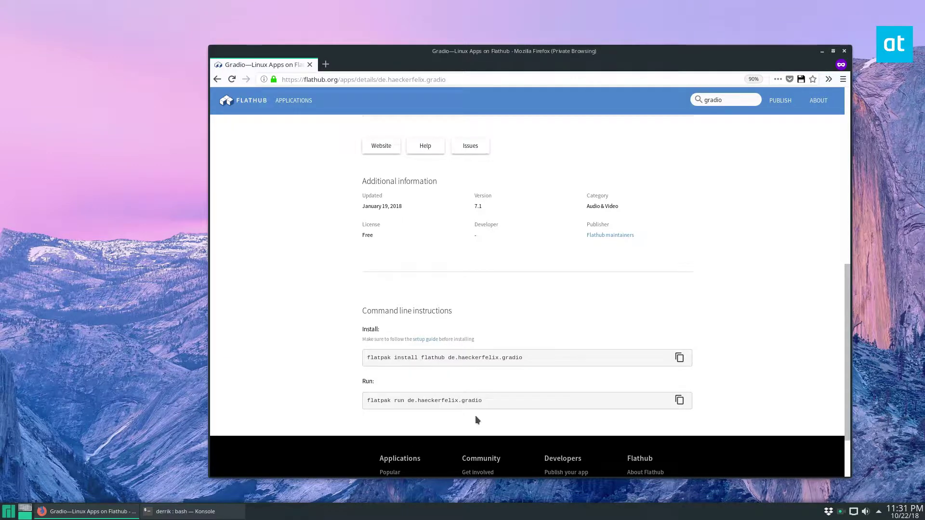
pyautogui.moveTo(532, 358); pyautogui.dragTo(367, 357)
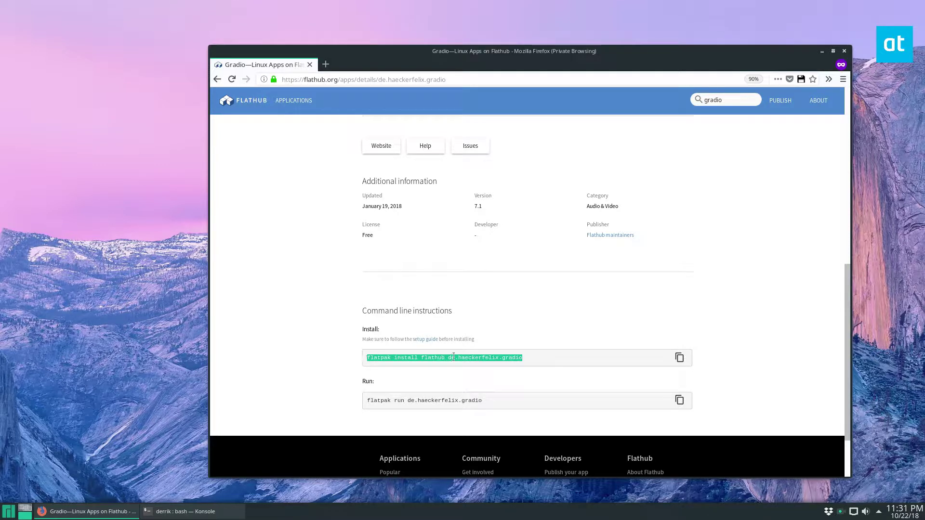
pyautogui.click(492, 402)
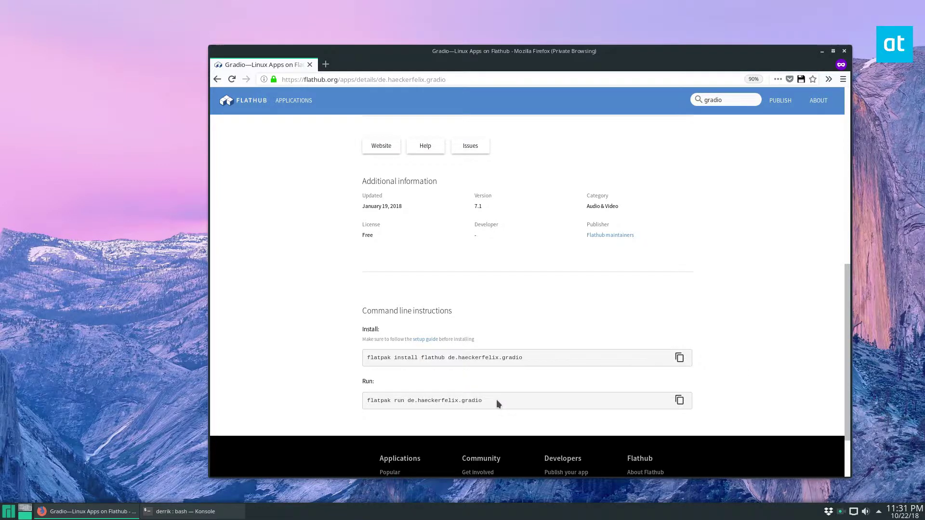
pyautogui.moveTo(496, 402); pyautogui.dragTo(341, 404)
pyautogui.scroll(4, 506, 359)
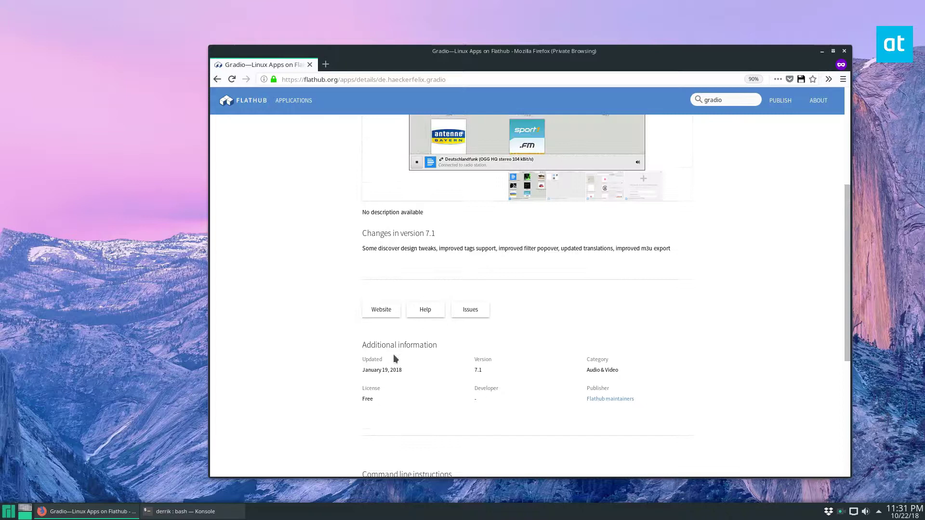
pyautogui.scroll(5, 372, 336)
pyautogui.scroll(-3, 289, 326)
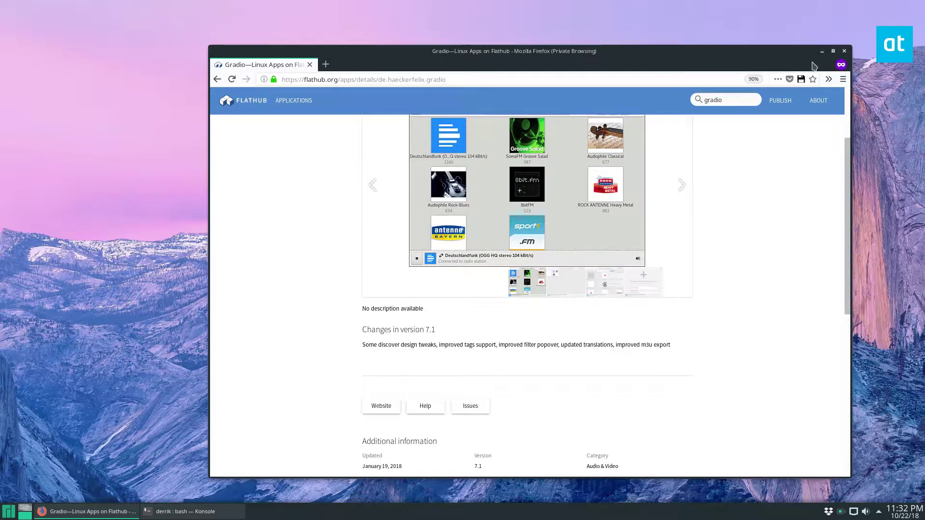
pyautogui.click(822, 51)
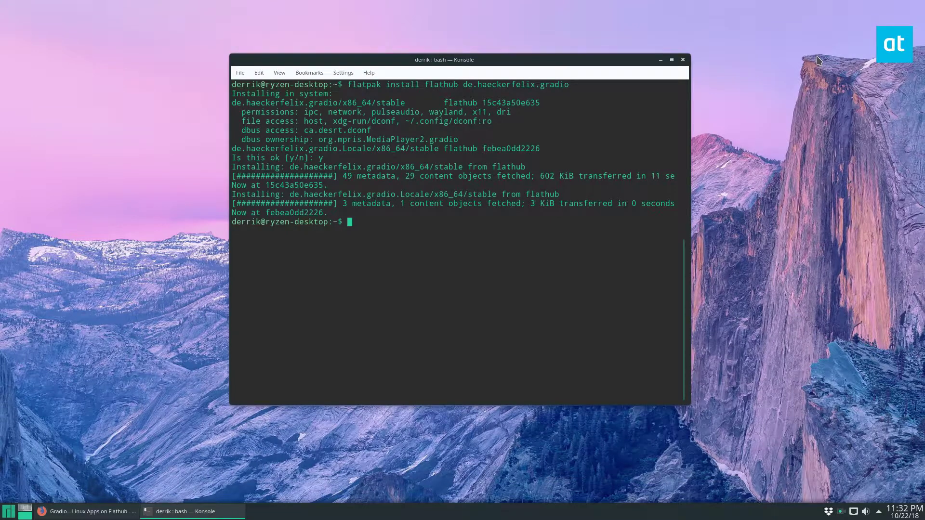
pyautogui.write('flatpak run de.haeckerfelix.gradio')
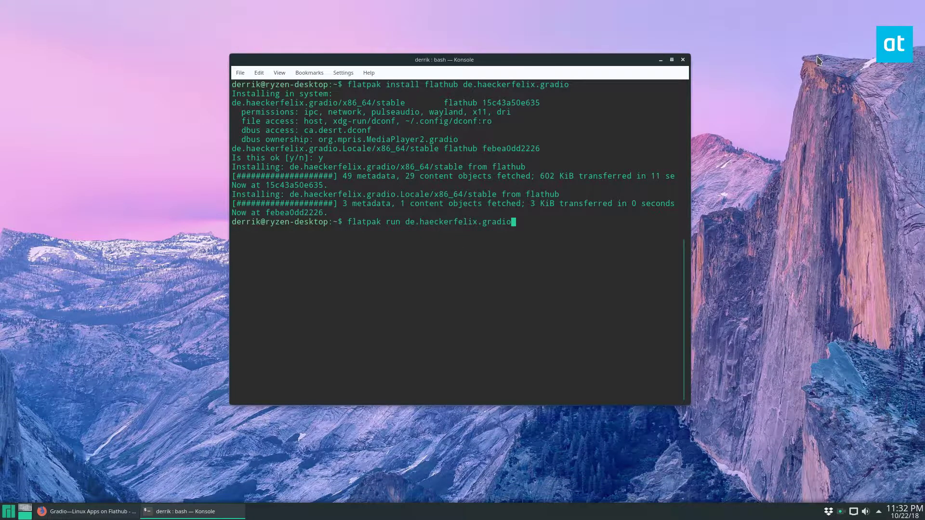
pyautogui.press('Return')
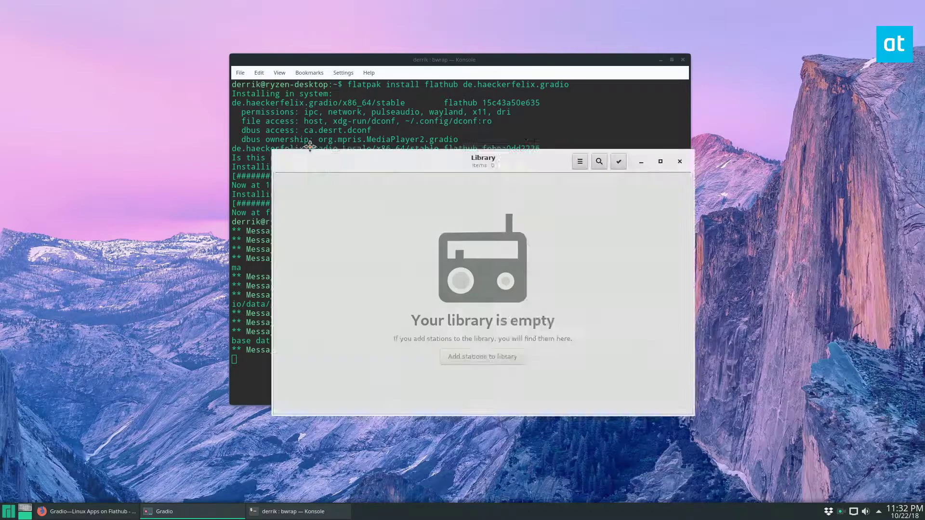
# Step: Maximize the empty Gradio library and open station search via 'Add stations to library'
pyautogui.click(569, 139)
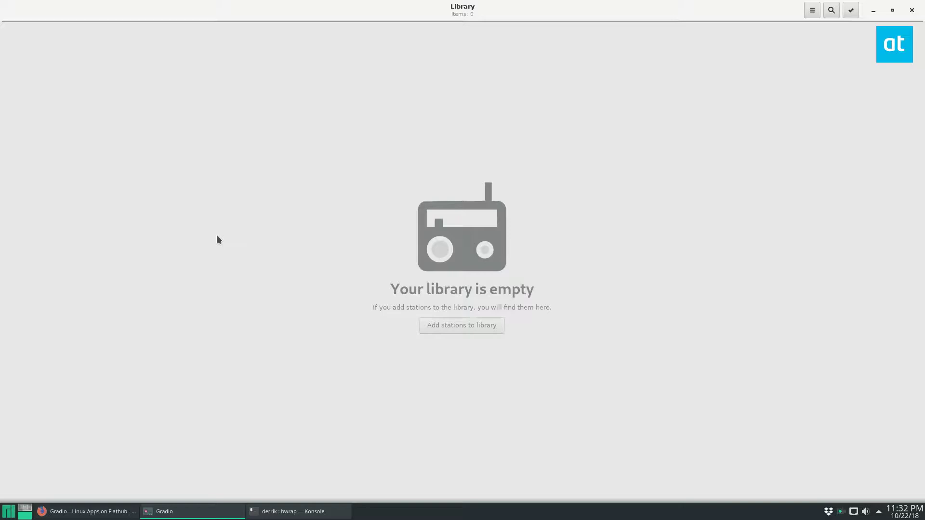
pyautogui.click(443, 323)
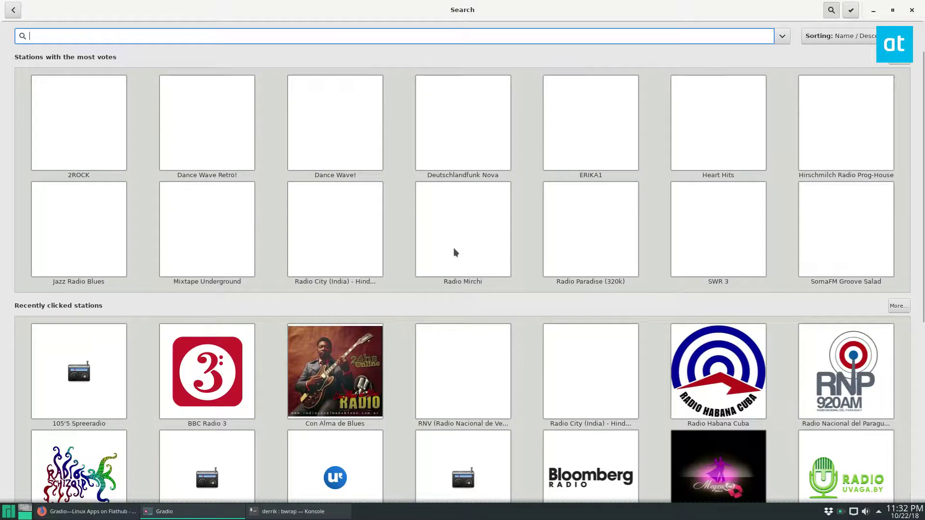
pyautogui.scroll(-2, 286, 263)
pyautogui.scroll(-1, 205, 366)
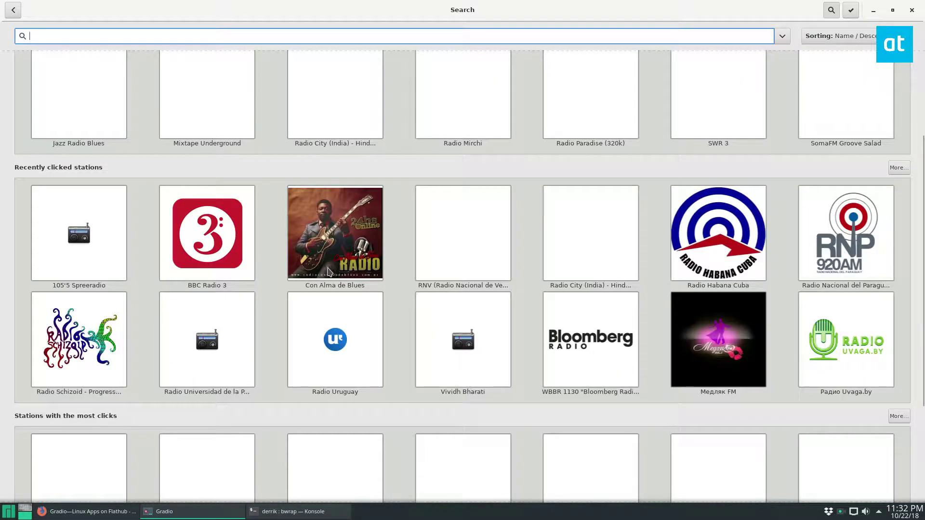
pyautogui.scroll(-1, 745, 275)
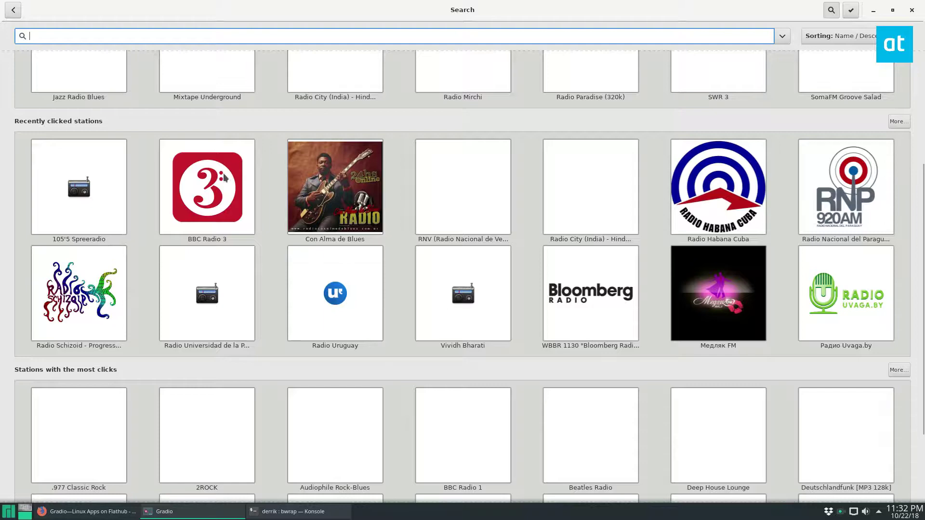
# Step: Select BBC Radio 3, Con Alma de Blues and Deep House Lounge, and add them to the library
pyautogui.rightClick(206, 177)
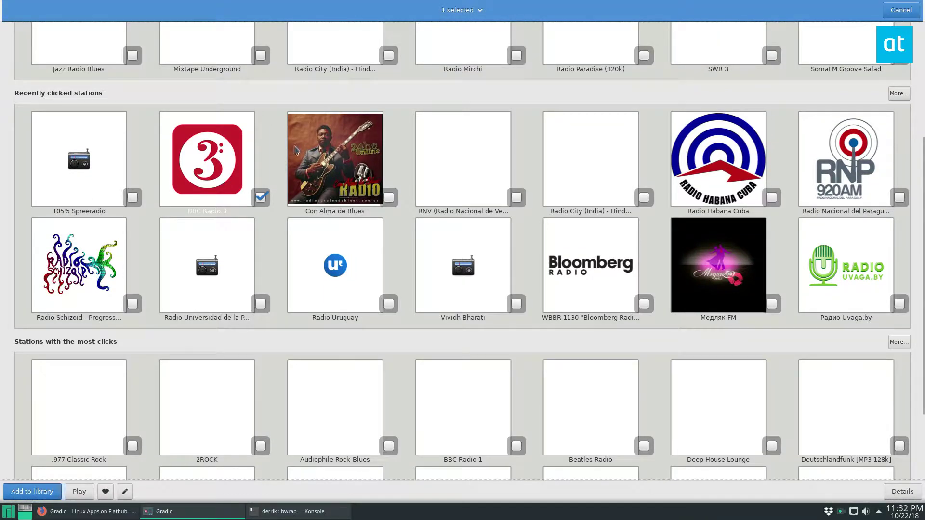
pyautogui.click(389, 196)
pyautogui.scroll(-2, 294, 268)
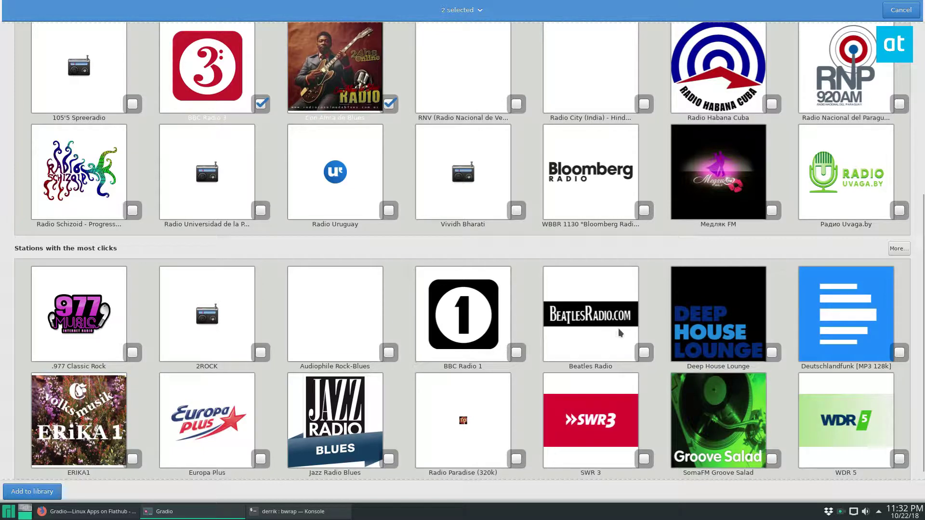
pyautogui.click(771, 351)
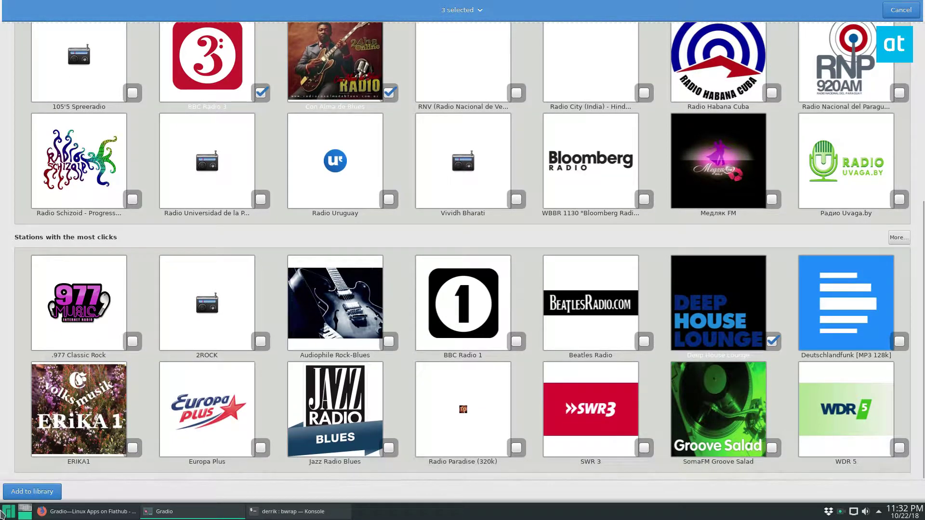
pyautogui.click(33, 491)
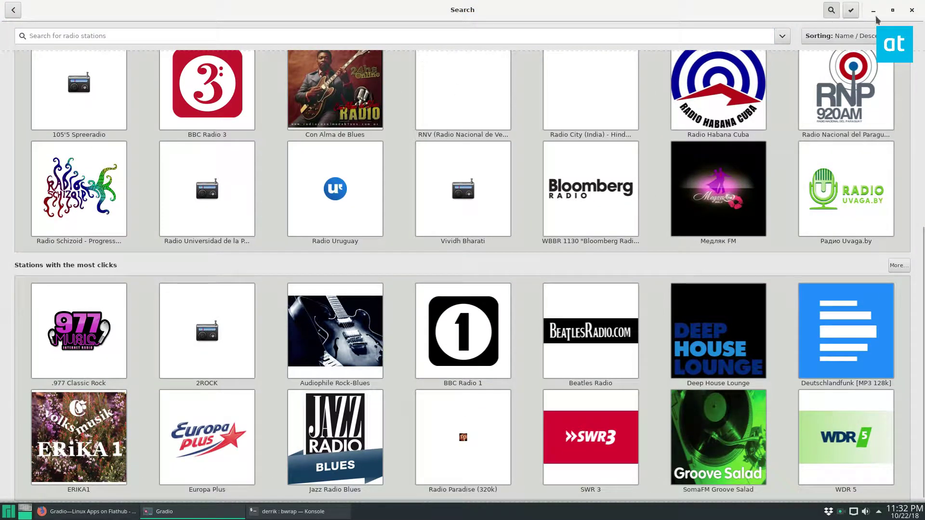
# Step: Play BBC Radio 3 from the library, shrink the window, then stop playback
pyautogui.click(13, 10)
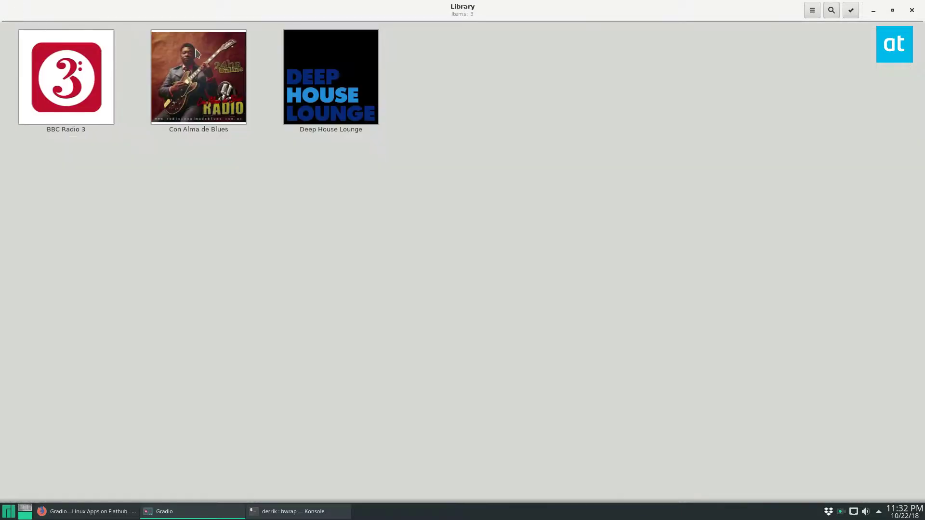
pyautogui.rightClick(96, 87)
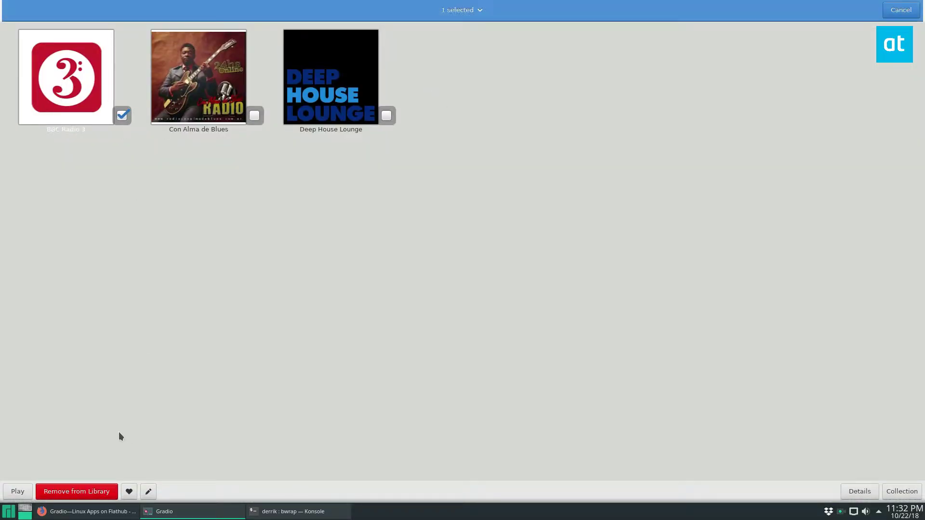
pyautogui.click(18, 491)
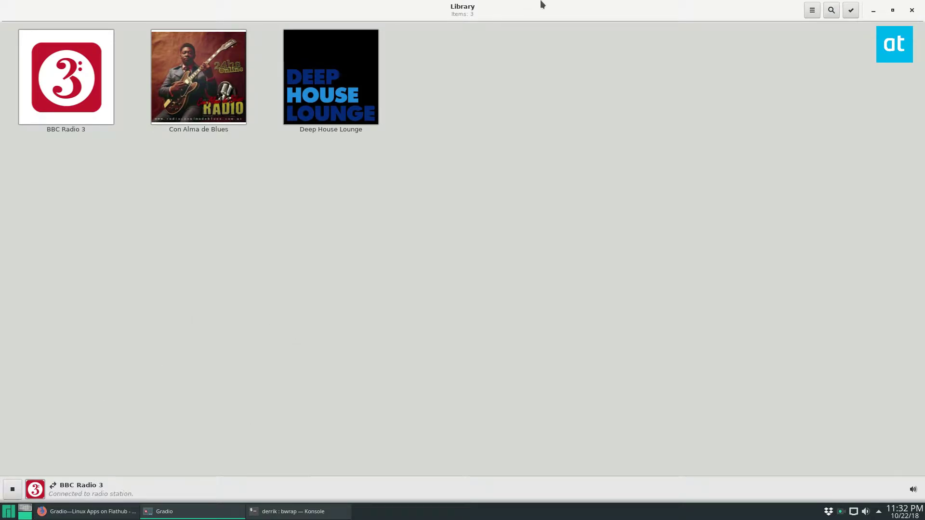
pyautogui.moveTo(511, 10); pyautogui.dragTo(415, 129)
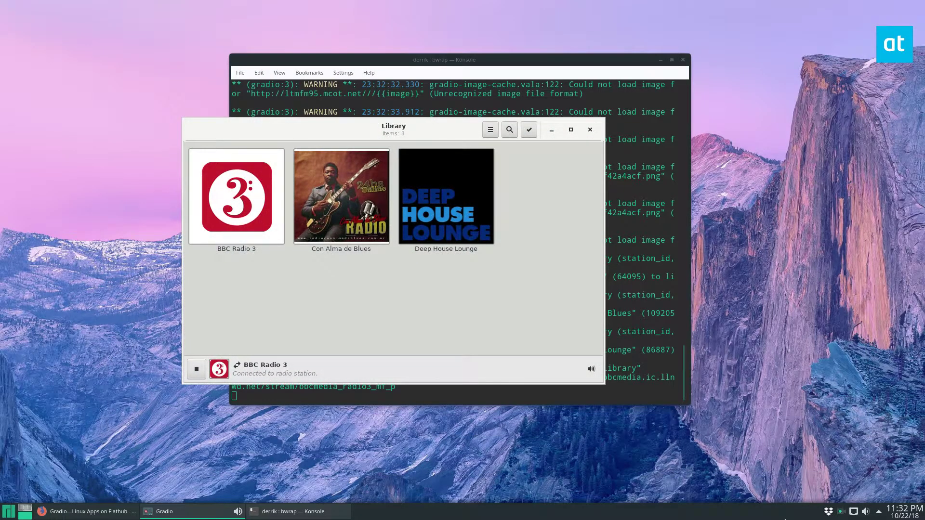
pyautogui.click(196, 369)
# Step: Remove BBC Radio 3, Con Alma de Blues and Deep House Lounge from the library
pyautogui.moveTo(334, 132); pyautogui.dragTo(354, 198)
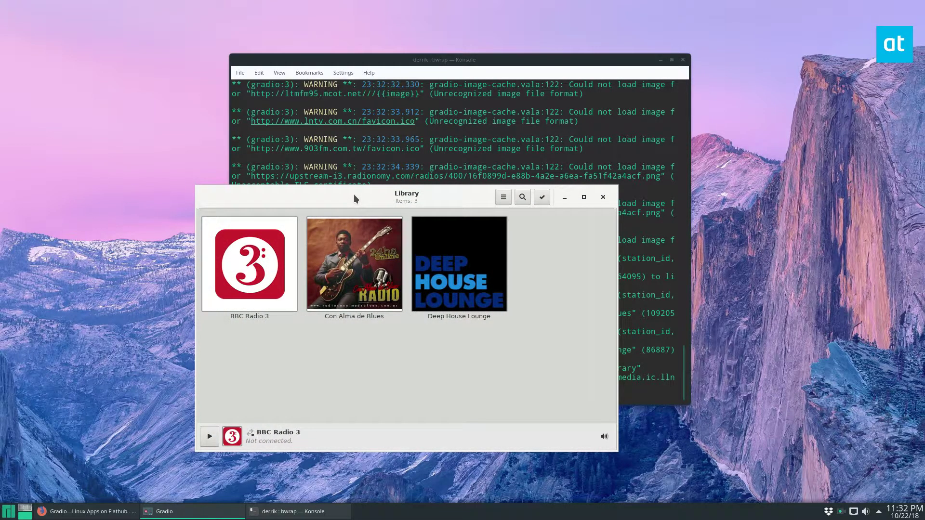
pyautogui.rightClick(251, 238)
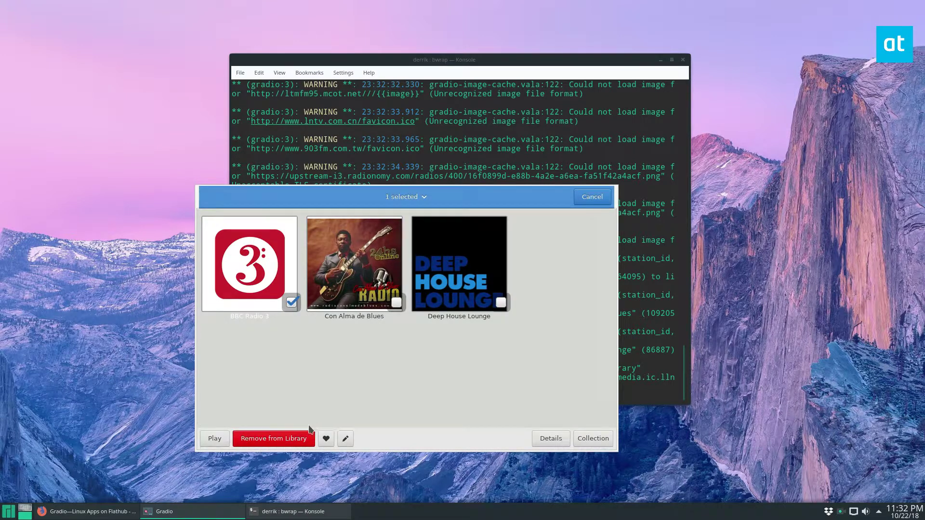
pyautogui.click(268, 439)
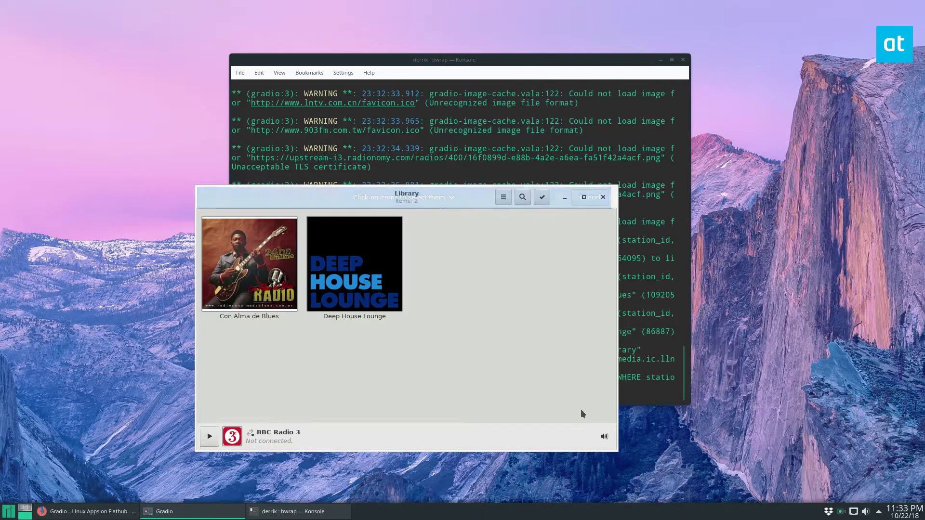
pyautogui.rightClick(229, 266)
pyautogui.click(278, 437)
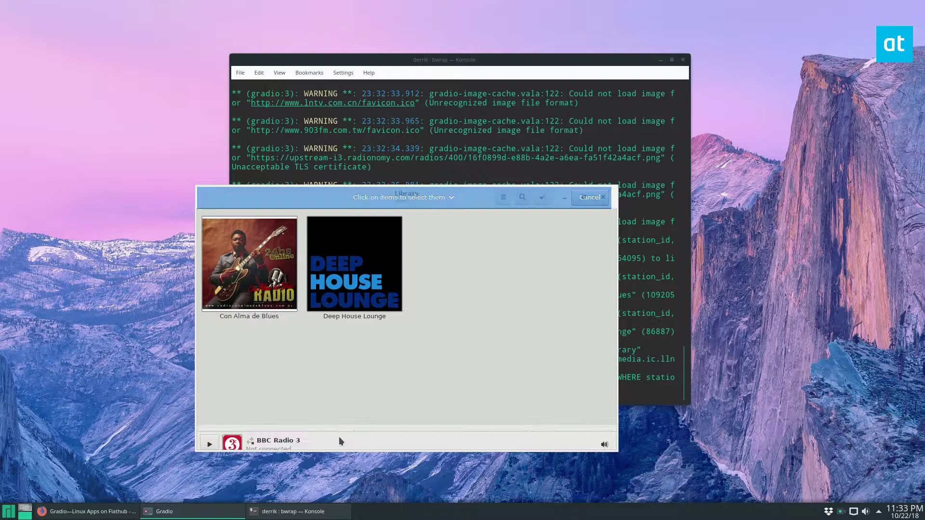
pyautogui.rightClick(249, 271)
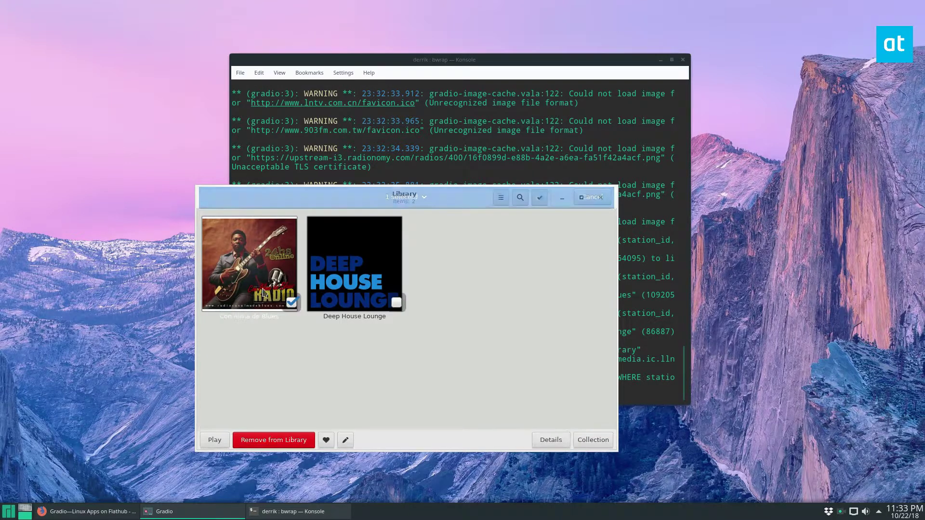
pyautogui.click(284, 438)
pyautogui.rightClick(268, 290)
pyautogui.click(271, 438)
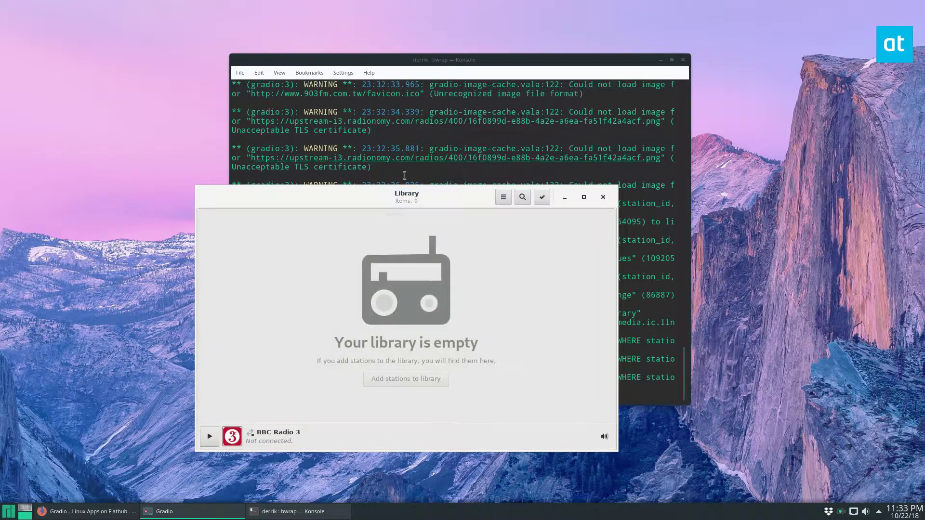
pyautogui.moveTo(347, 203); pyautogui.dragTo(314, 218)
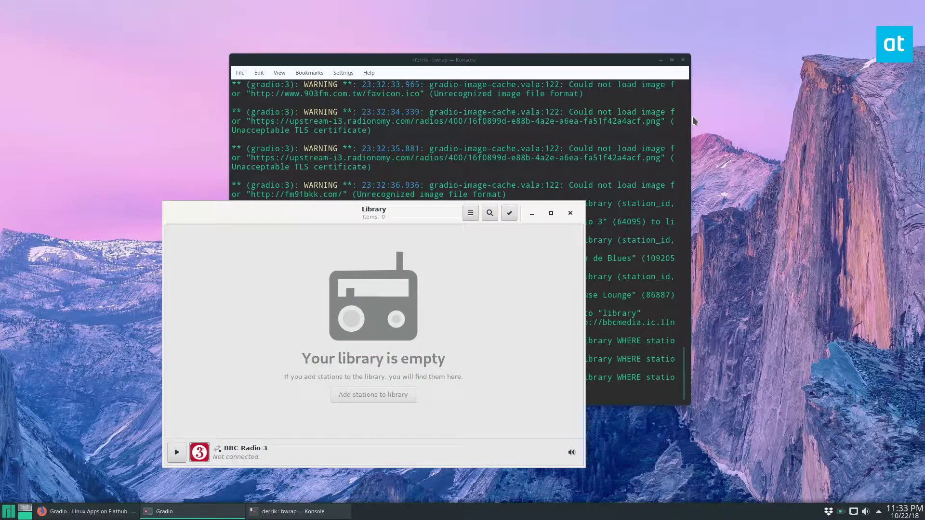
# Step: Sort the station search results by language, descending, then minimize Gradio
pyautogui.click(376, 395)
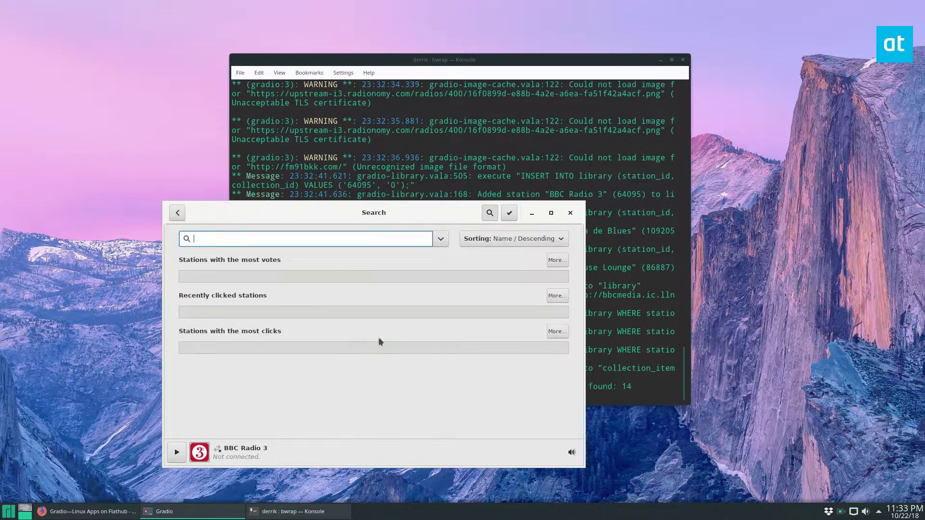
pyautogui.scroll(-2, 434, 311)
pyautogui.scroll(-2, 419, 332)
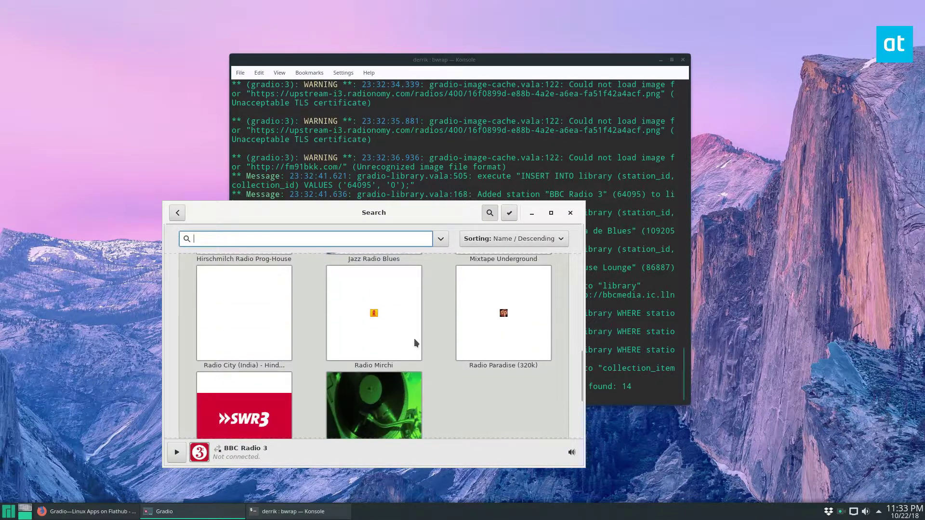
pyautogui.click(546, 239)
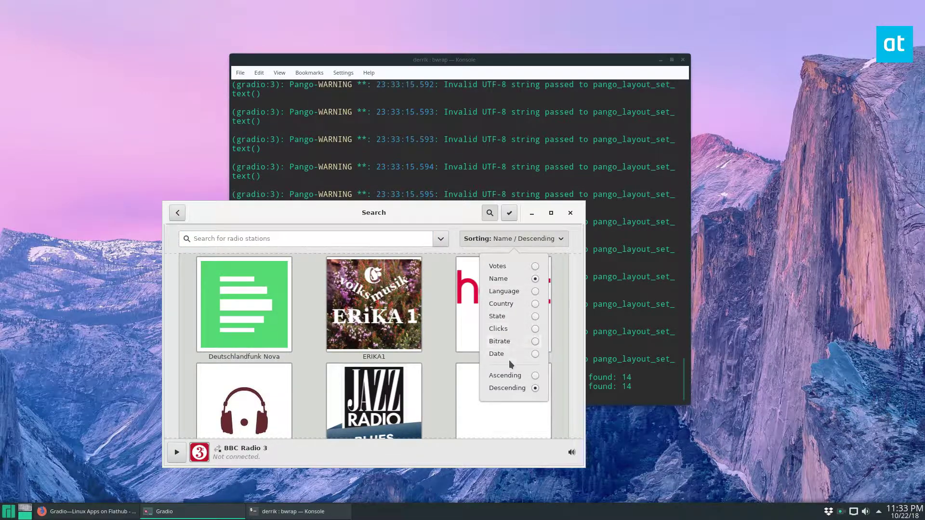
pyautogui.click(517, 267)
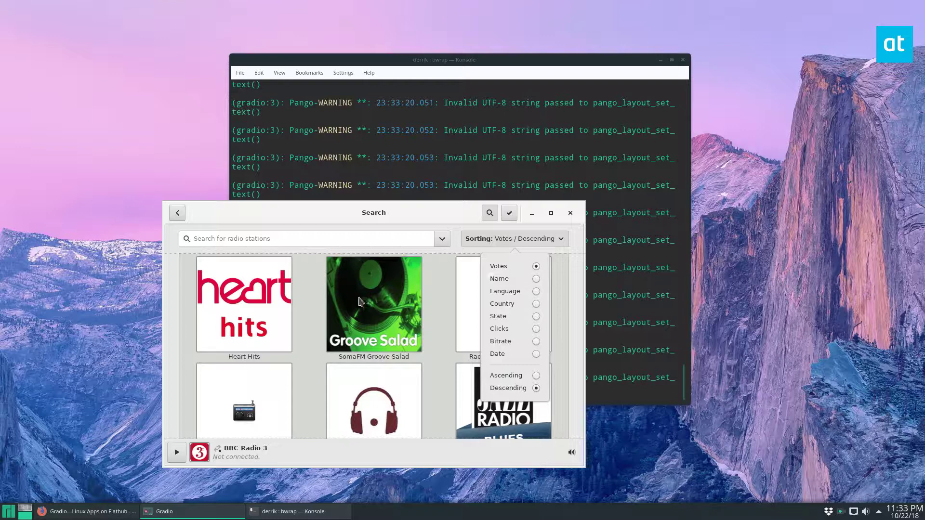
pyautogui.click(510, 291)
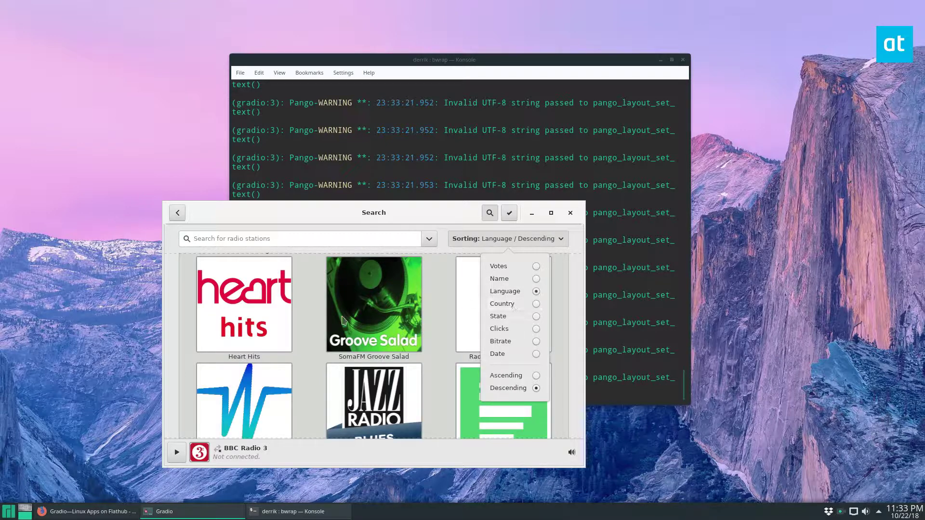
pyautogui.click(309, 314)
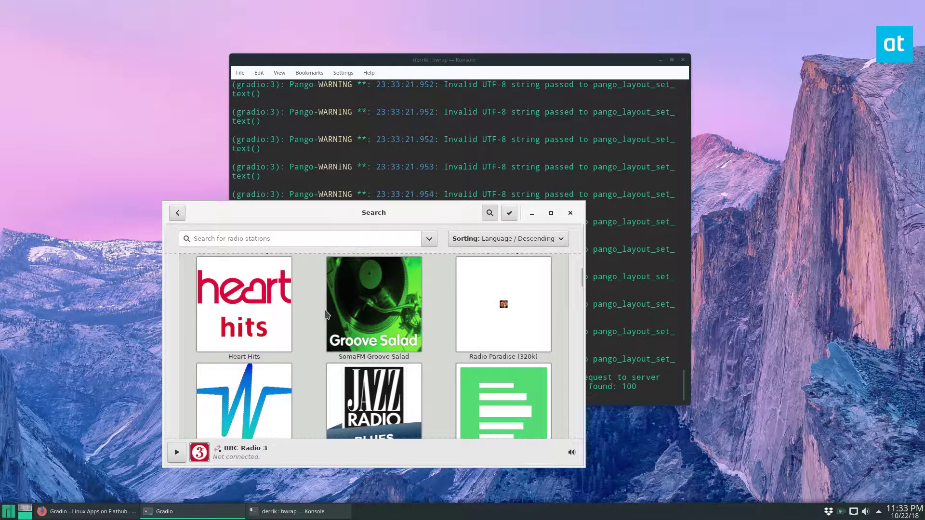
pyautogui.click(531, 213)
# Step: Minimize Konsole, restore Gradio from the taskbar and move it higher
pyautogui.click(660, 60)
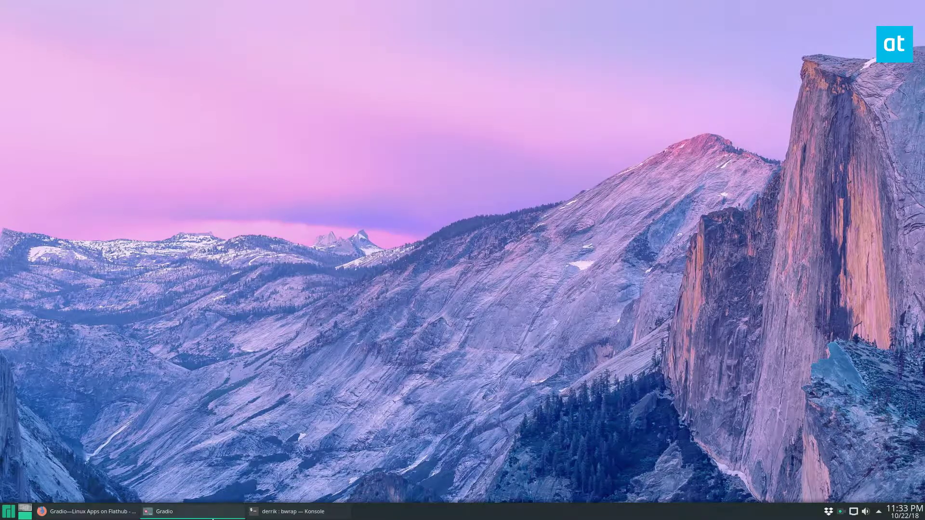
pyautogui.click(213, 513)
pyautogui.moveTo(320, 204); pyautogui.dragTo(303, 124)
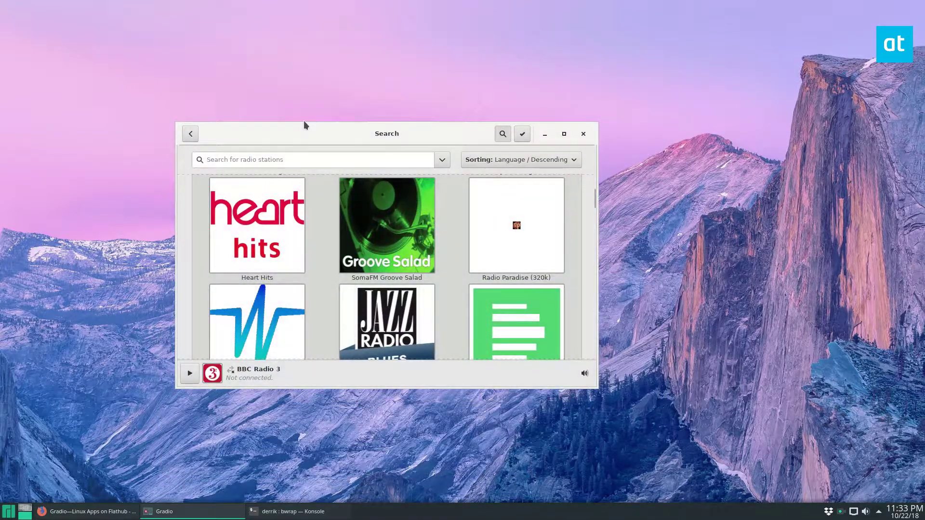